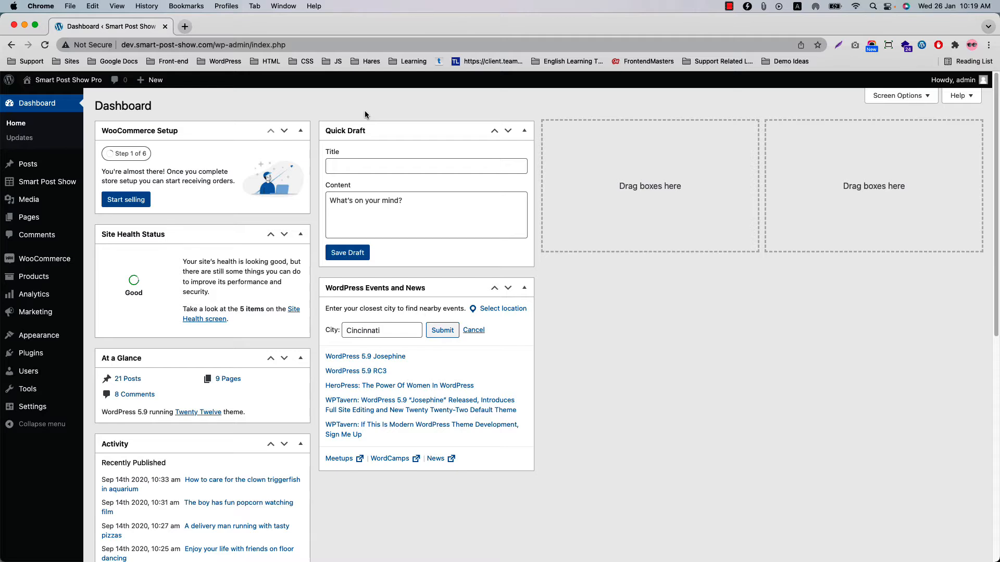
Open the Taxonomy Archives settings of Smart Post Show's Replace Layout page
mouse_move(67, 184)
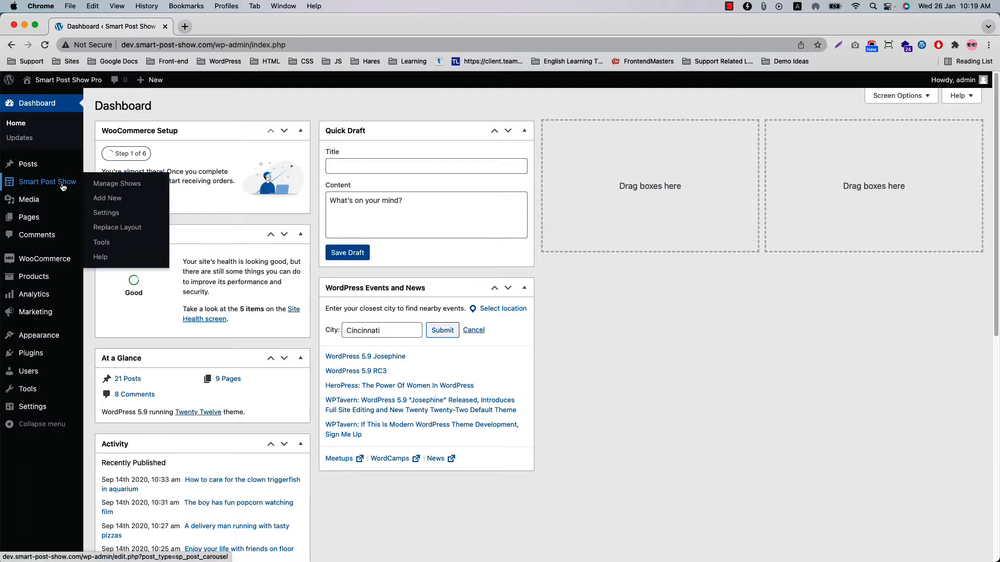
left_click(119, 228)
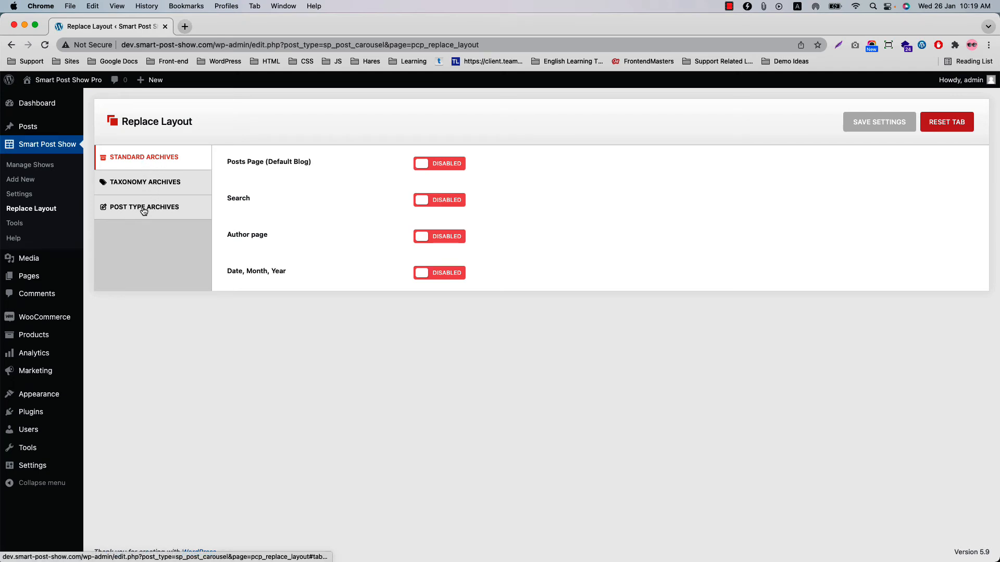
left_click(146, 183)
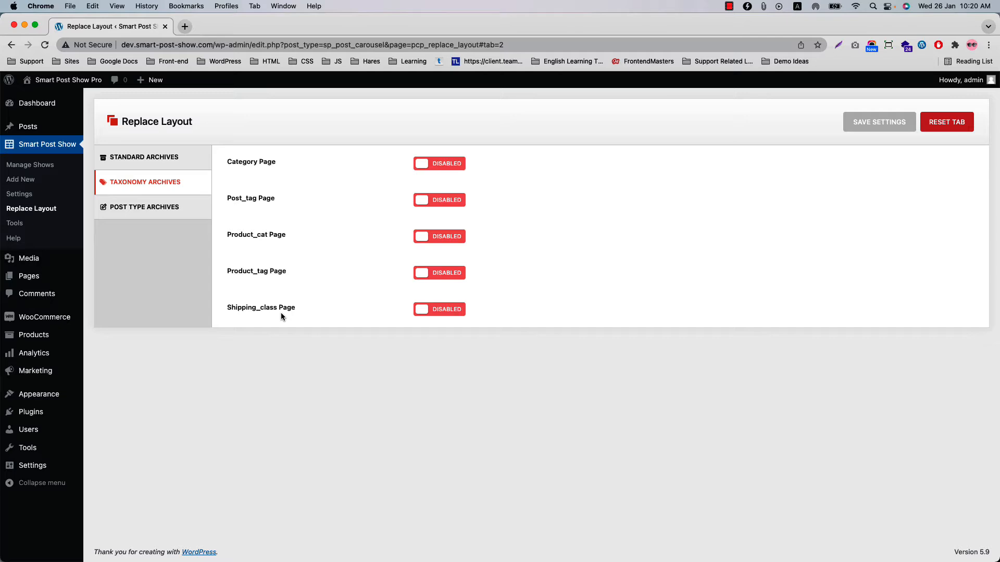
Open the live site in a new tab and examine the default layout of the Tech category archive
mouse_move(63, 84)
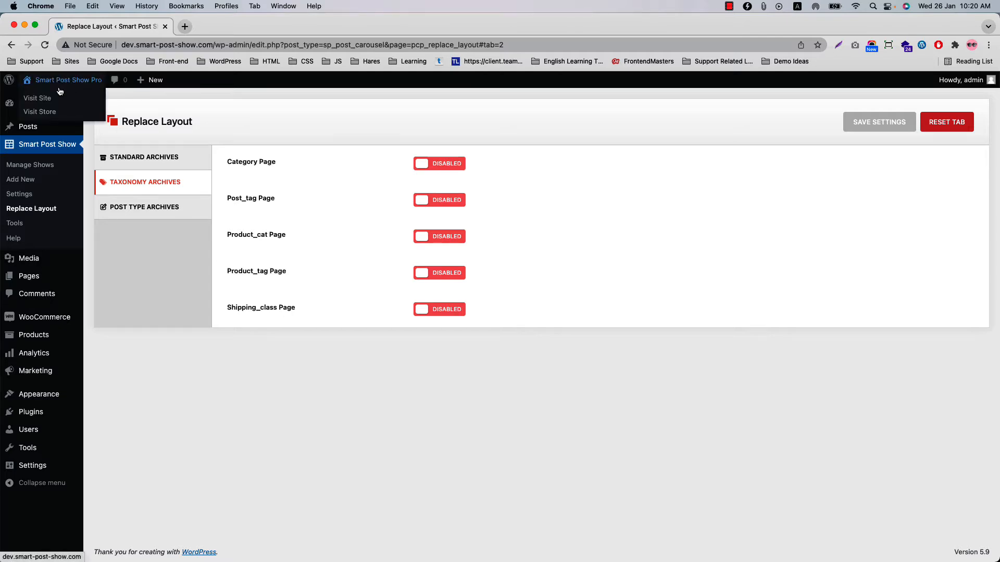
left_click(50, 99, "super")
left_click(208, 27)
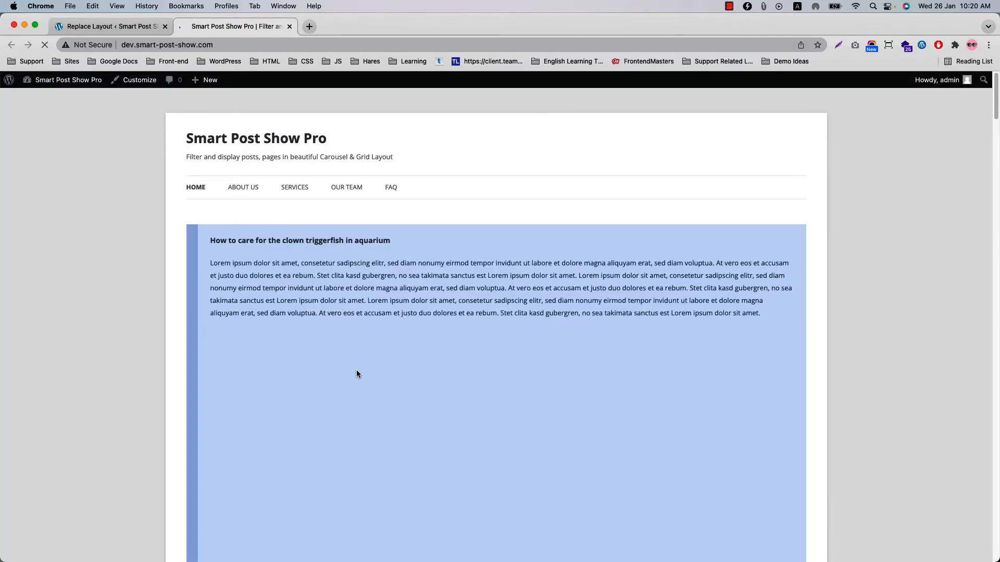
scroll(360, 375, "down", 10)
scroll(363, 382, "down", 10)
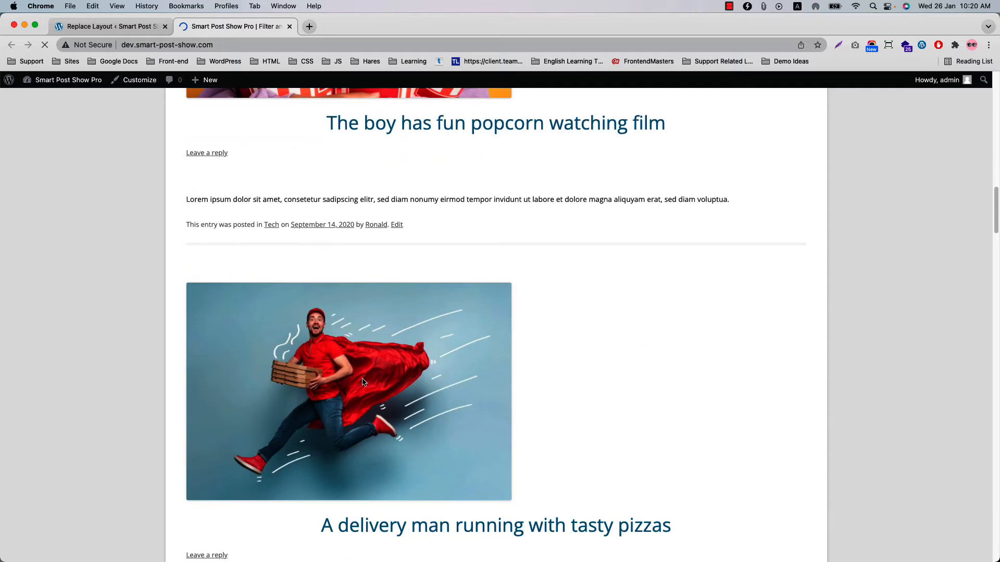
left_click(272, 225)
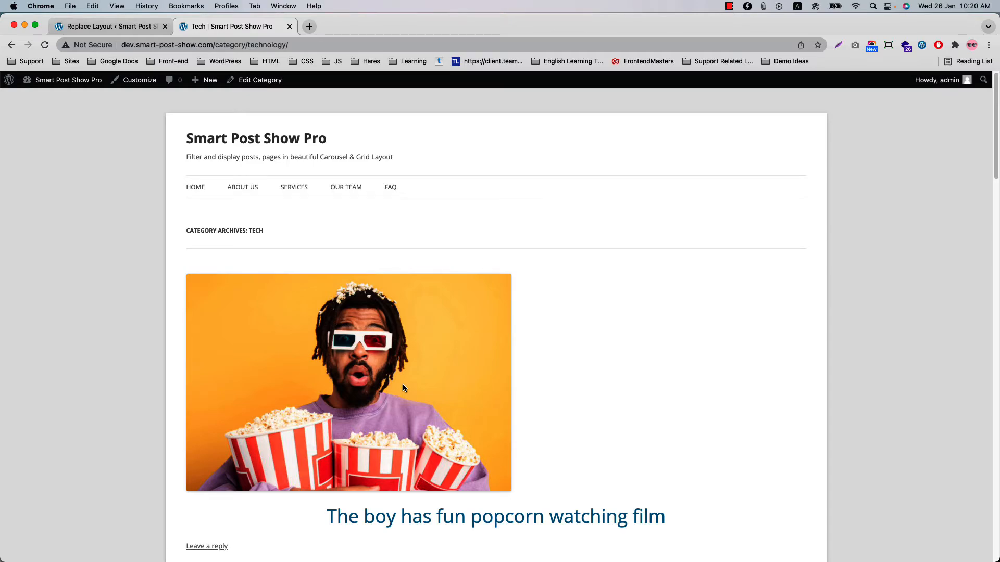
scroll(402, 388, "down", 10)
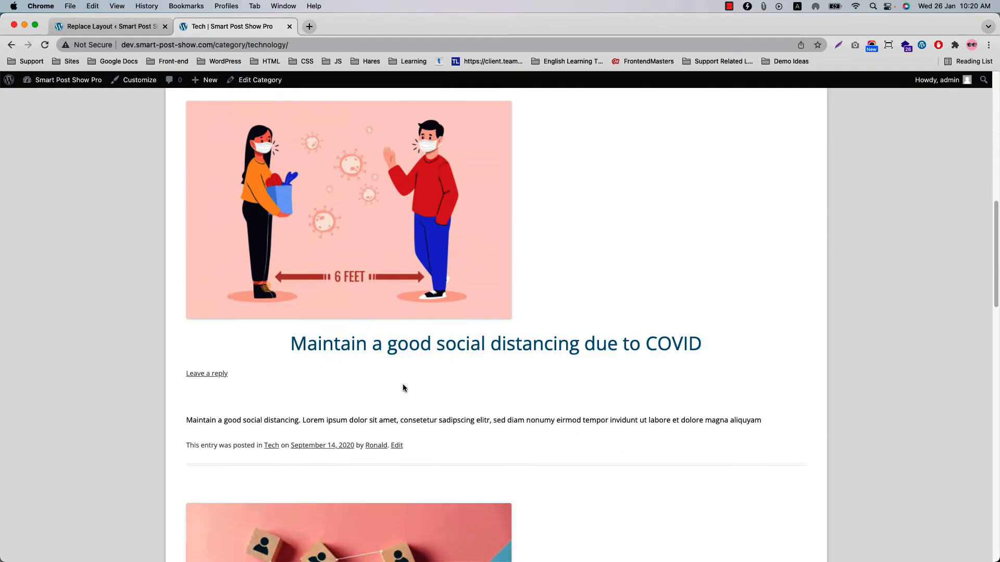
scroll(403, 388, "down", 15)
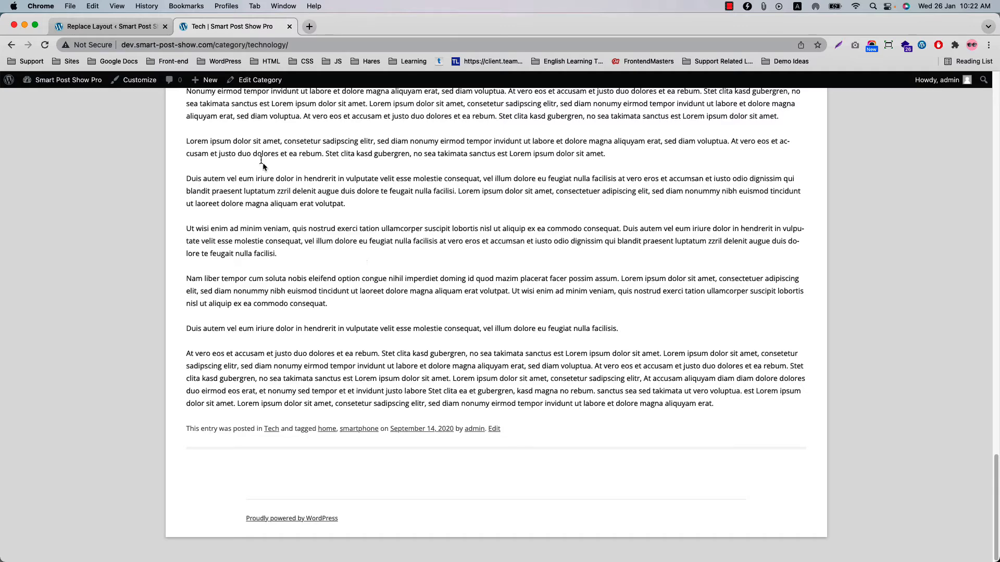
Return to the admin and look through the existing Smart Post Show shows
left_click(106, 26)
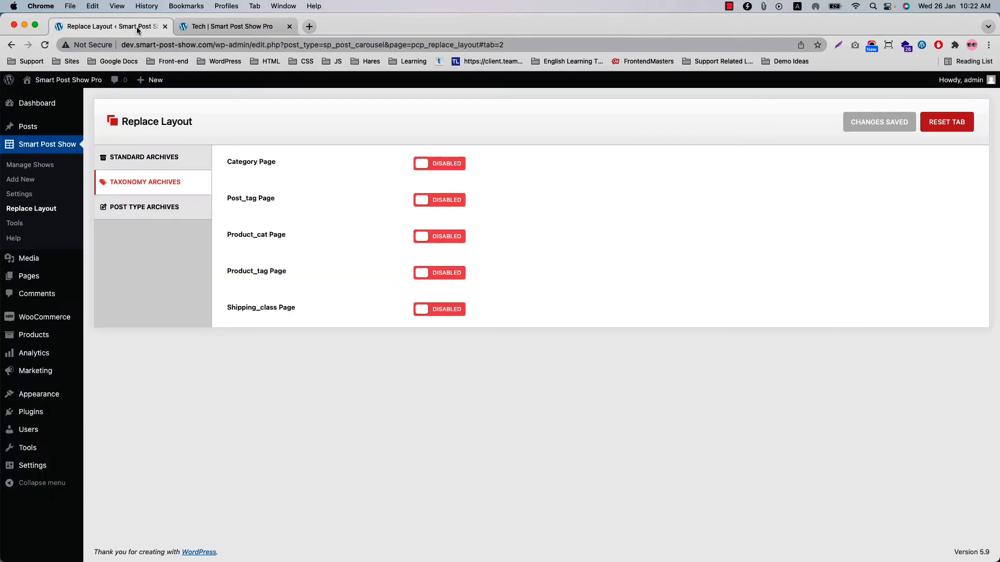
left_click(39, 165)
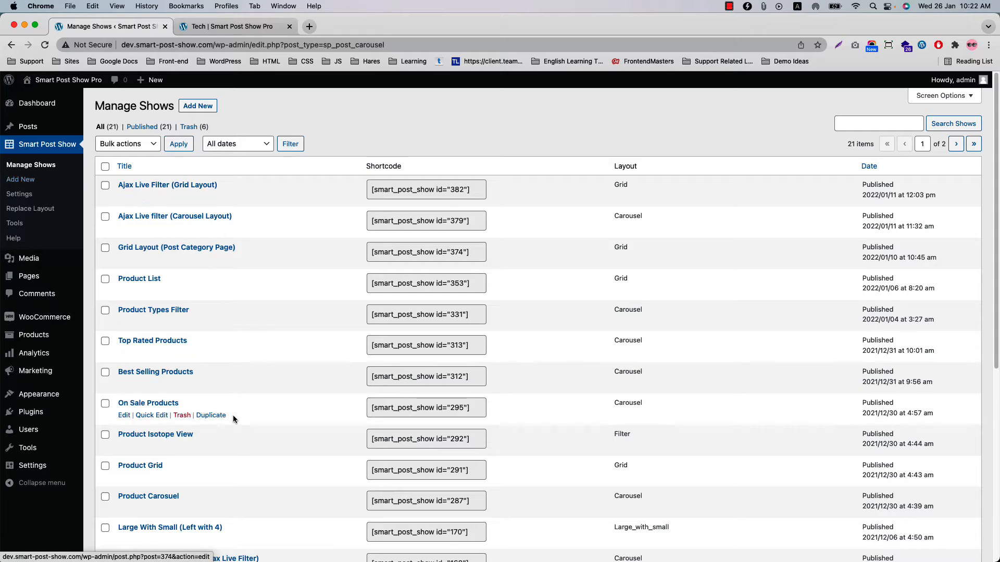
scroll(217, 509, "down", 1)
scroll(216, 509, "down", 5)
scroll(217, 509, "up", 5)
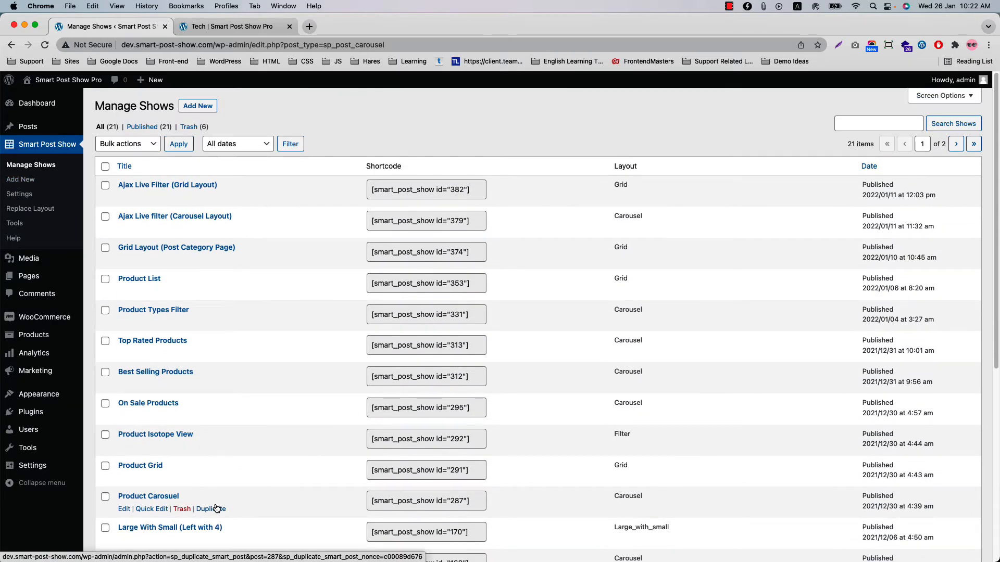
Enable layout replacement for the Category Page with the Grid Layout (Post Category Page) show, save, and reload the Tech category archive
left_click(47, 214)
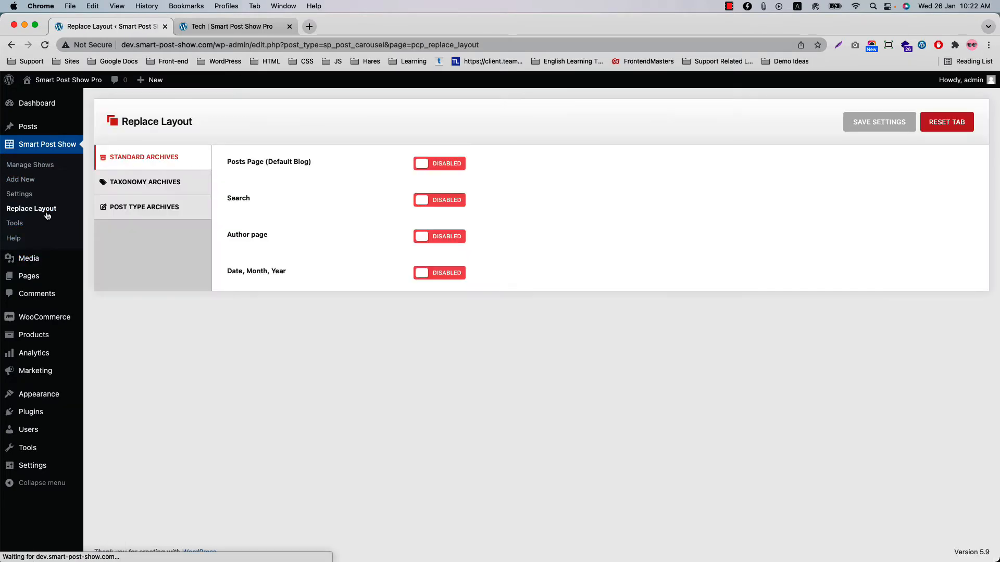
left_click(170, 189)
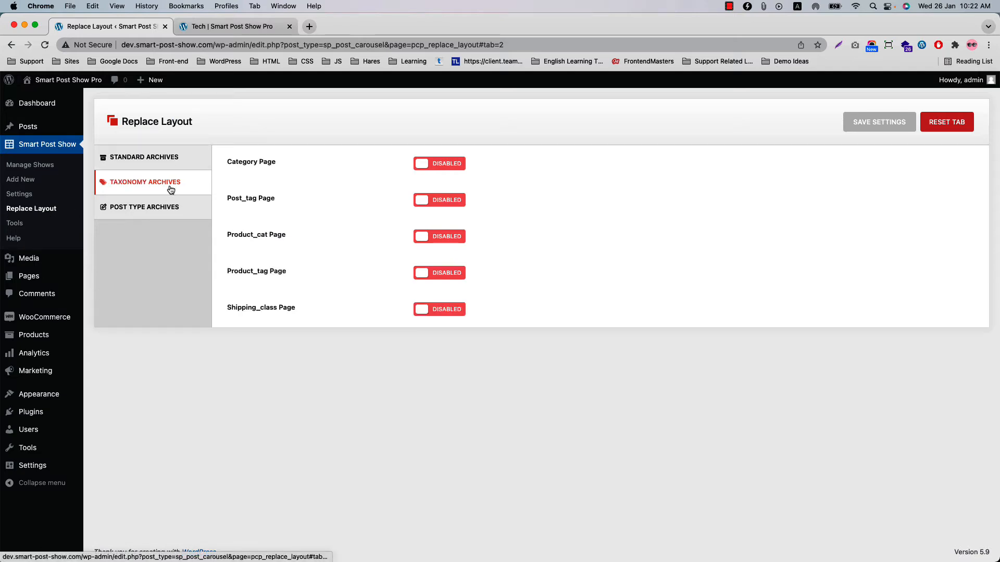
left_click(457, 165)
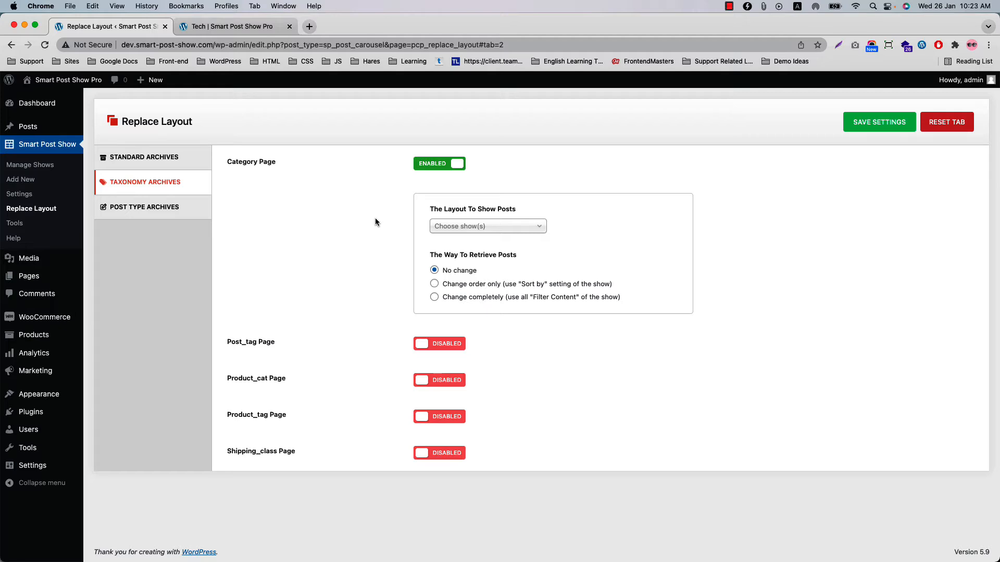
left_click(464, 225)
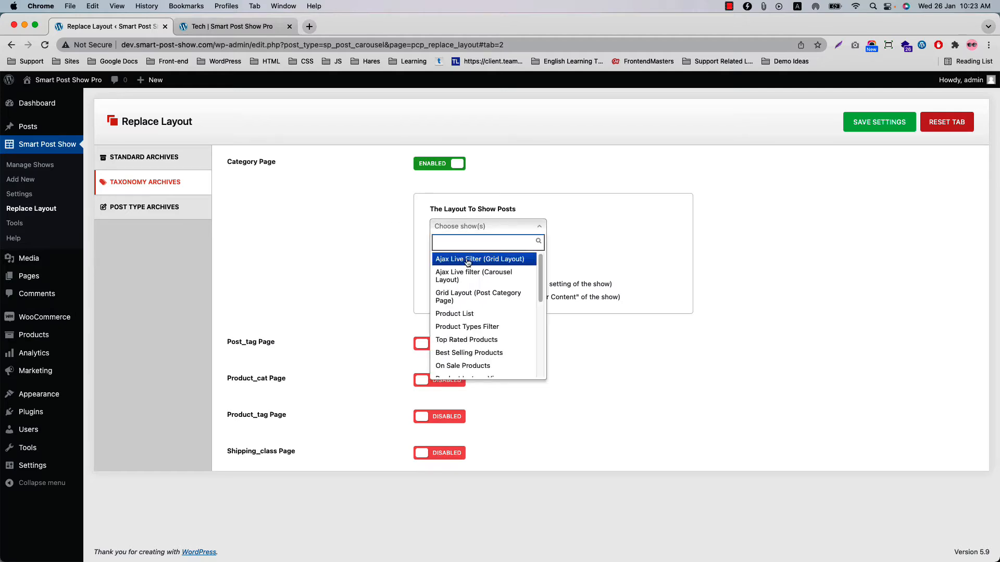
left_click(469, 301)
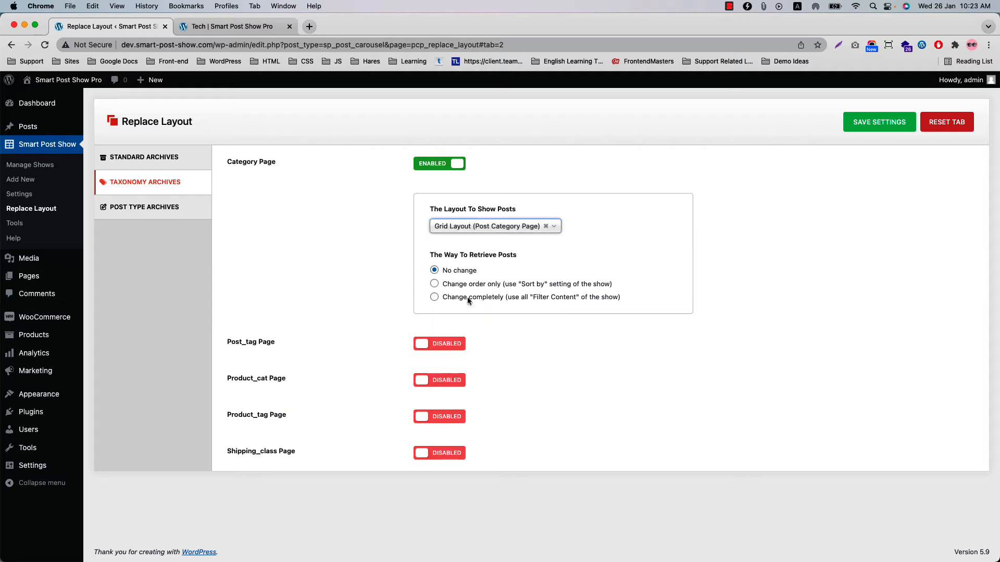
left_click(876, 125)
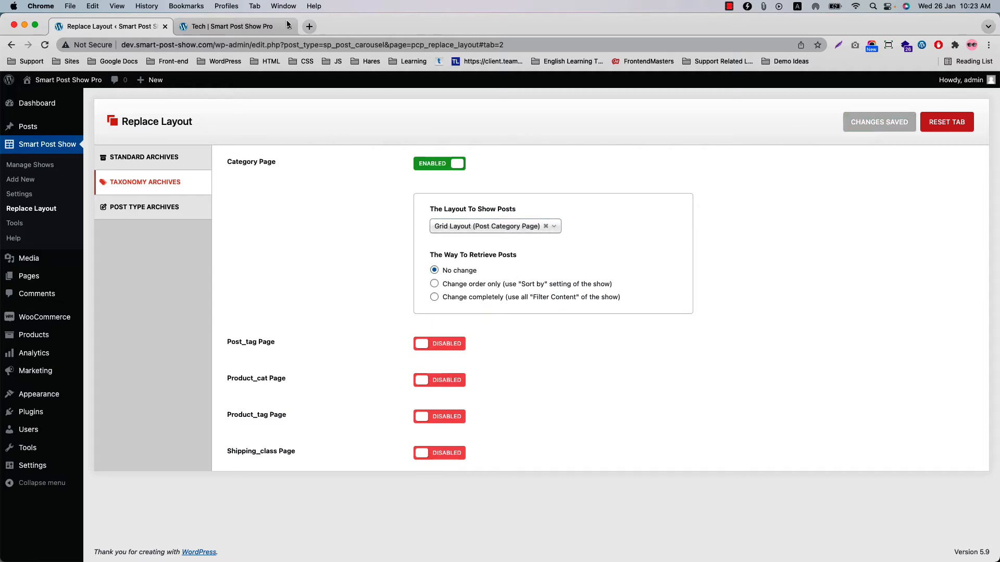
left_click(239, 26)
left_click(45, 45)
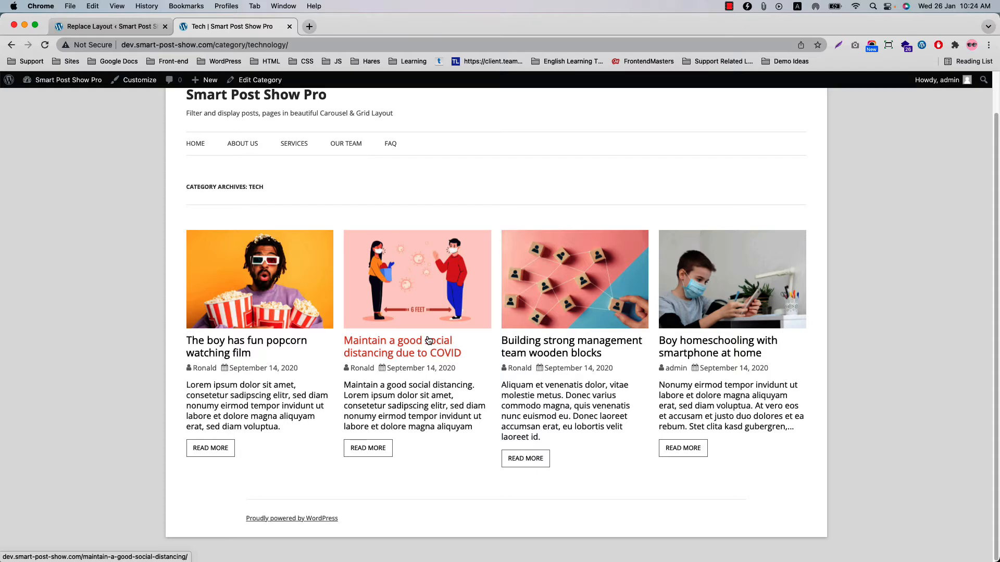
Set the Category Page's way to retrieve posts to Change order only in the Replace Layout settings
left_click(123, 30)
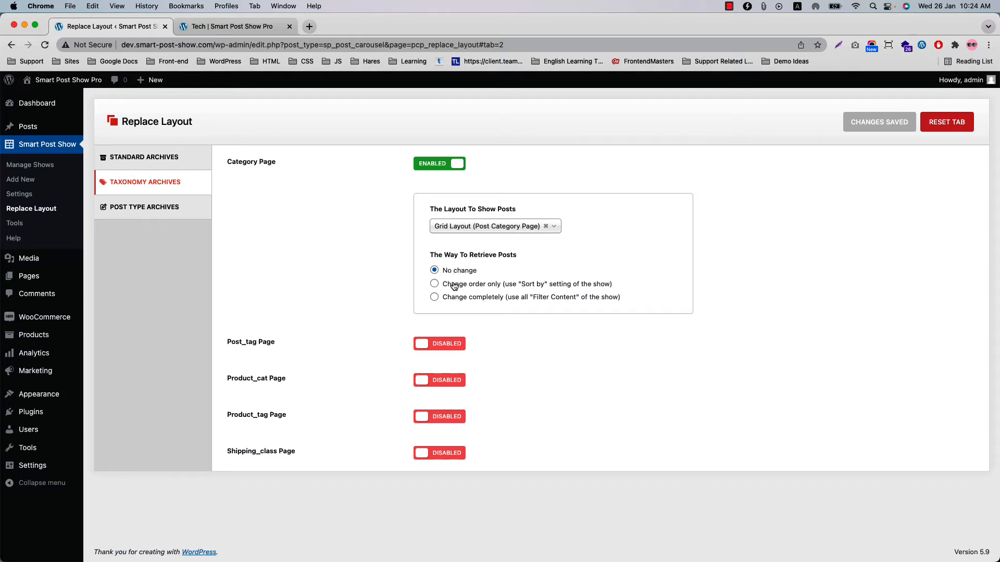
left_click(453, 287)
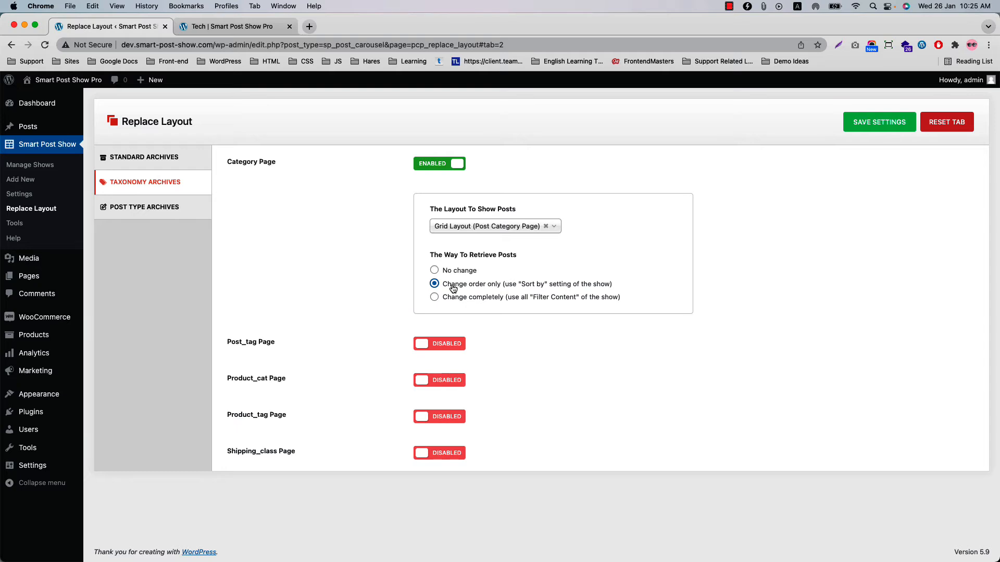
In a new tab, edit the Grid Layout (Post Category Page) show to sort posts by Title and update it
left_click(45, 170, "super")
left_click(308, 27)
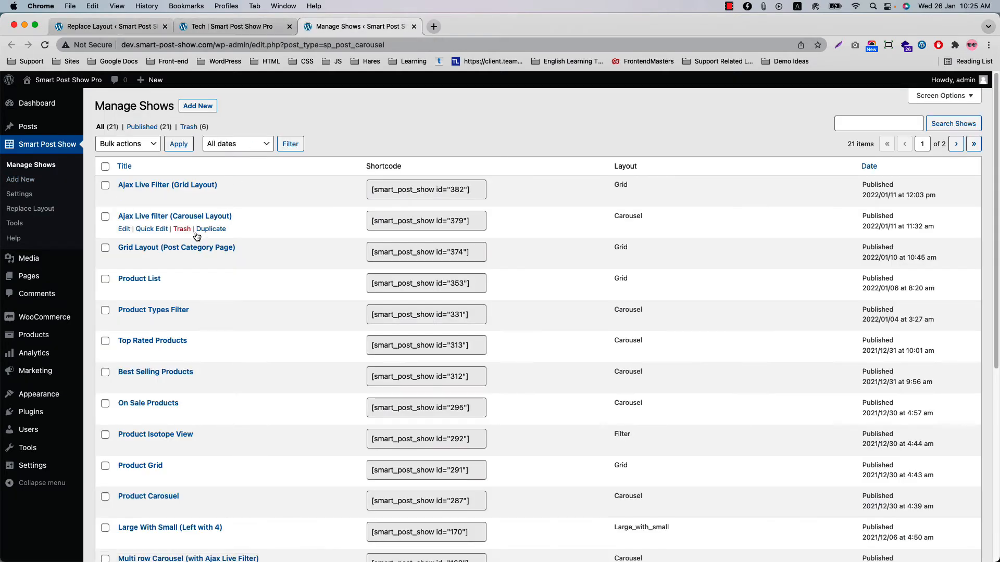
left_click(192, 249)
scroll(192, 250, "down", 5)
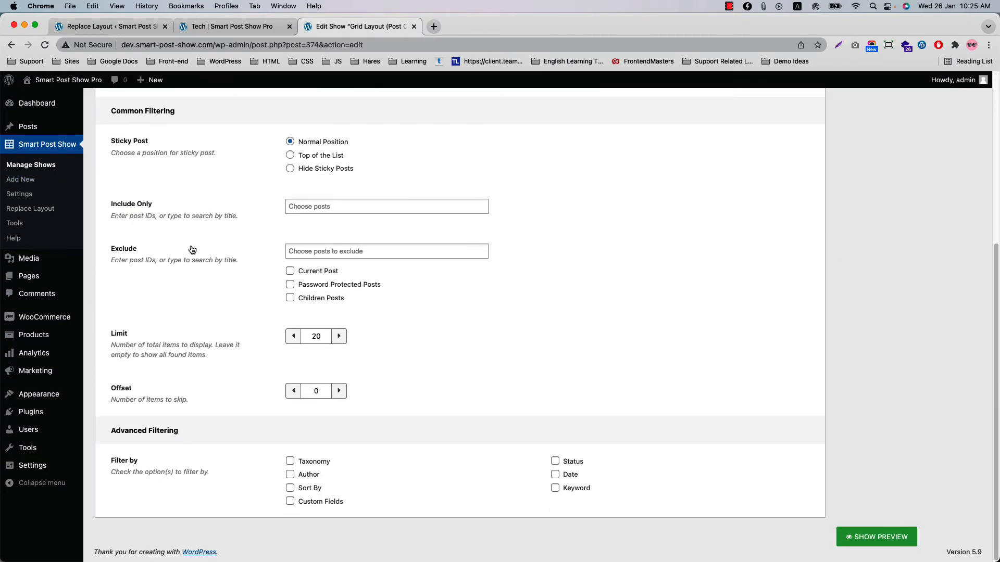
left_click(307, 491)
scroll(307, 493, "down", 2)
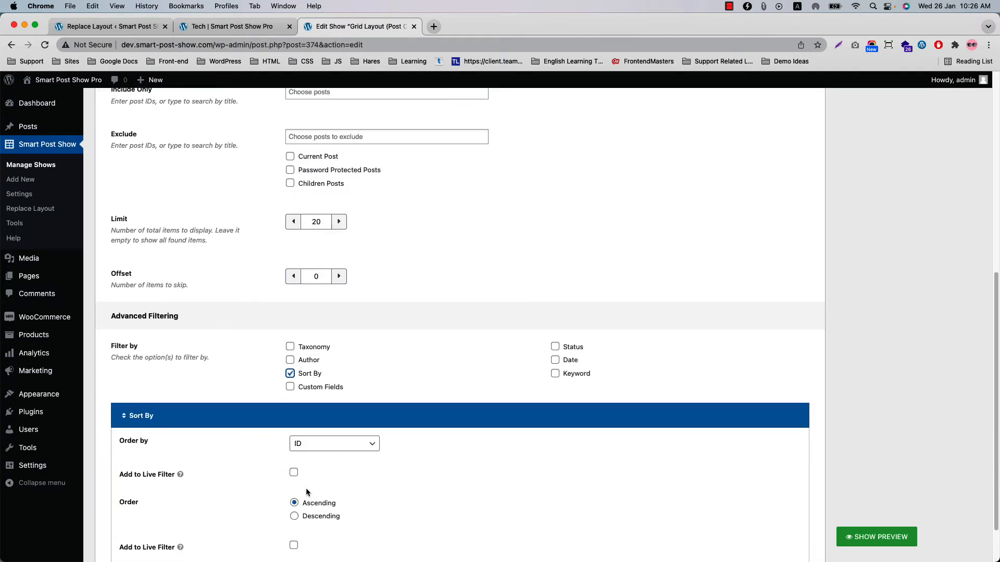
scroll(311, 495, "down", 1)
left_click(316, 391)
left_click(315, 405)
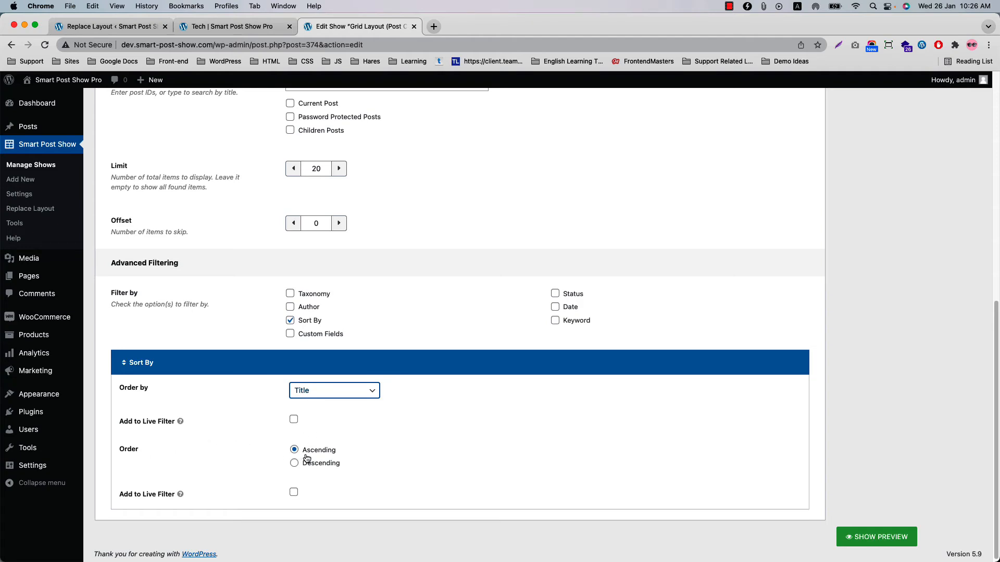
scroll(711, 395, "up", 10)
left_click(964, 184)
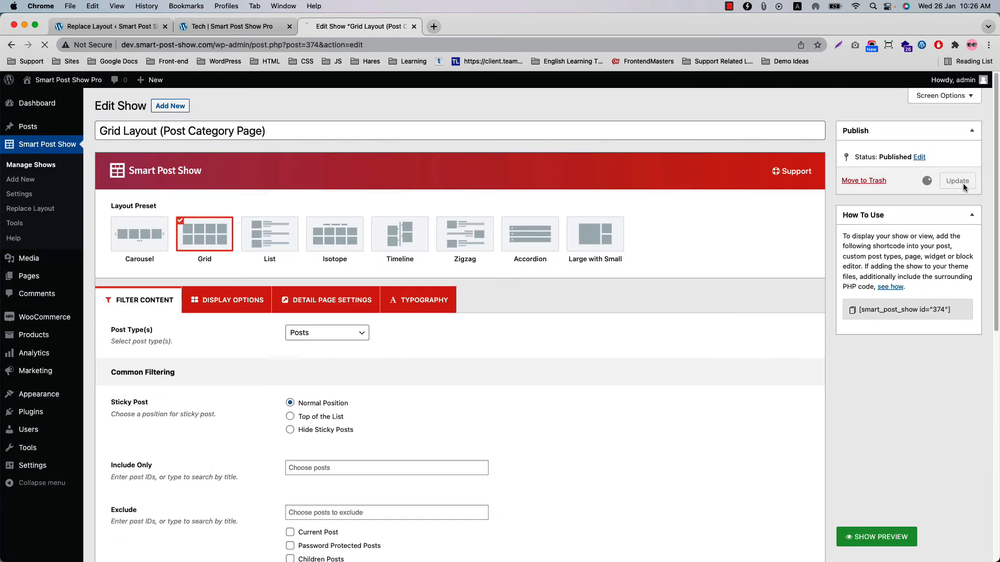
Save the Replace Layout settings and reload the Tech category archive to check the post order
key("super+1")
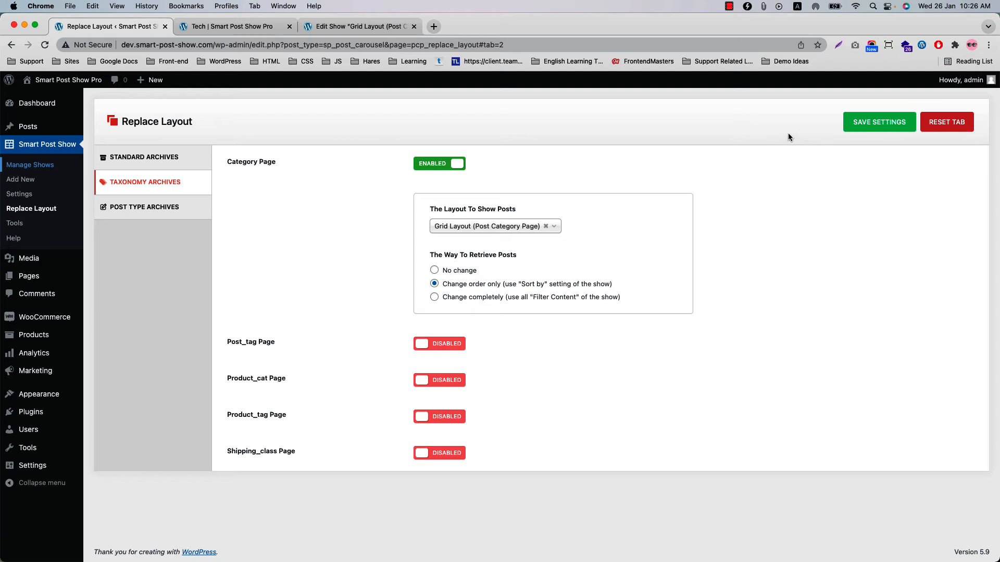
left_click(884, 129)
left_click(270, 32)
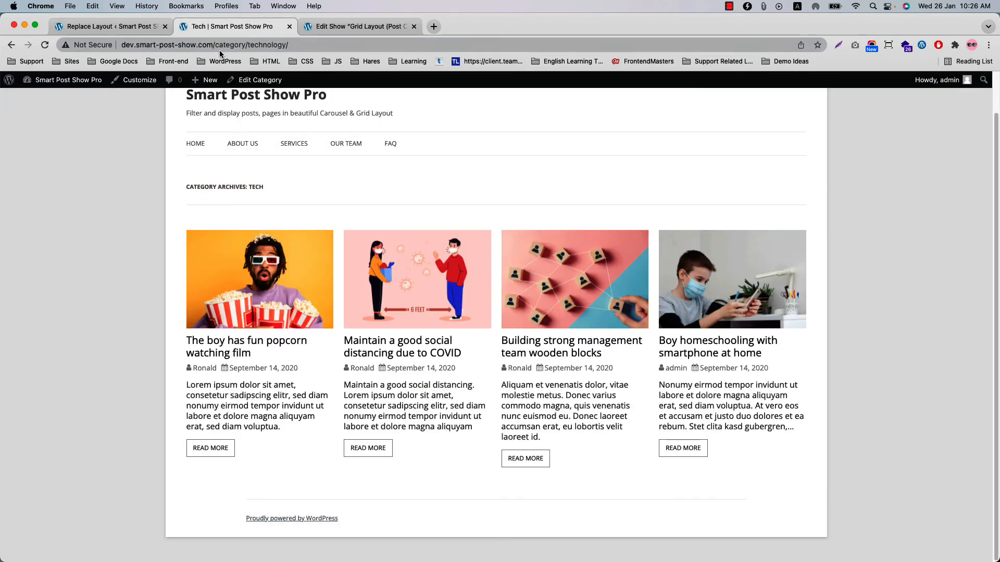
left_click(45, 46)
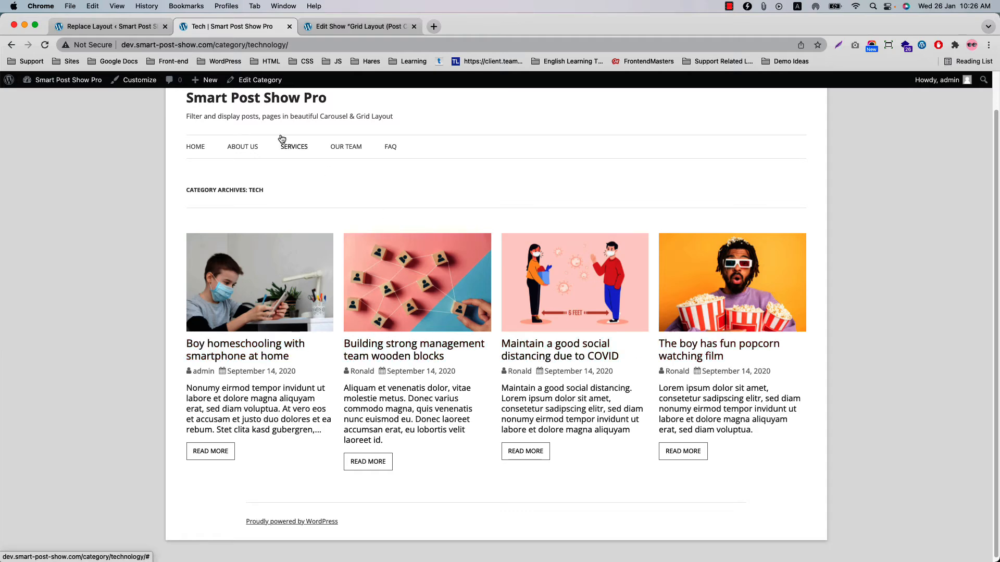
Open the store in a new tab, examine the Tshirts category archive via the Black Ninja product, and return to the Replace Layout settings
left_click(106, 26)
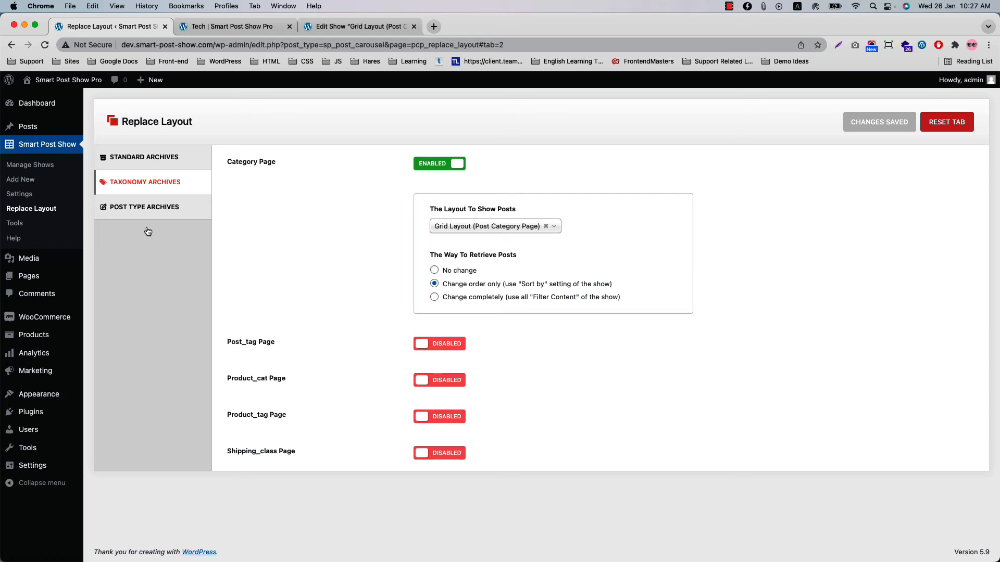
mouse_move(78, 88)
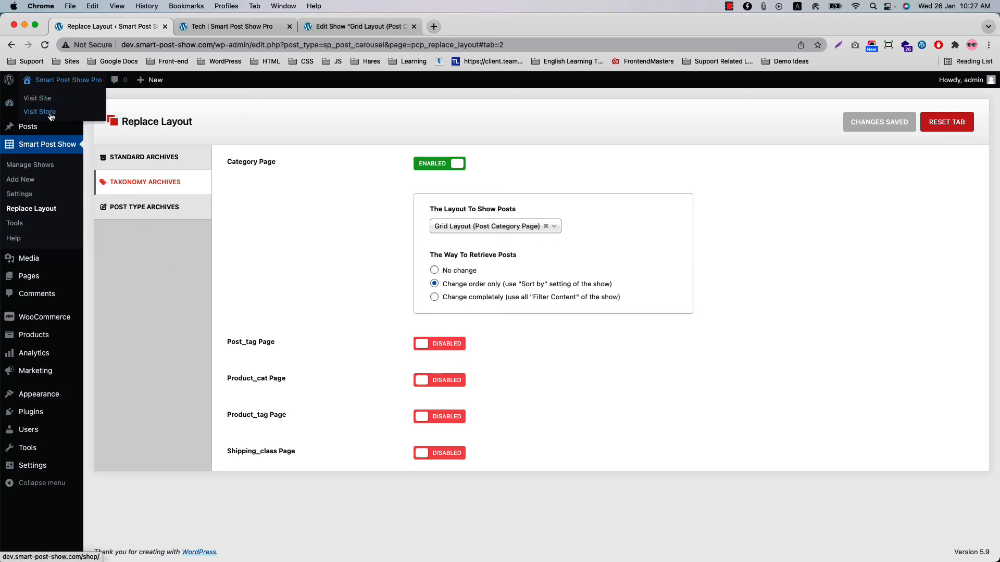
left_click(49, 116, "super")
left_click(460, 29)
left_click(424, 396)
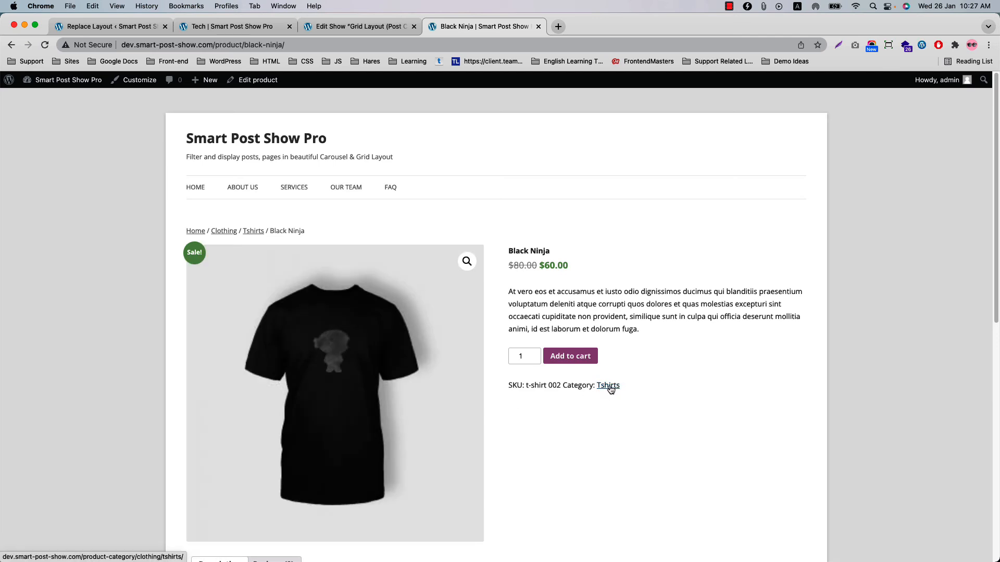
left_click(610, 388)
scroll(593, 414, "down", 3)
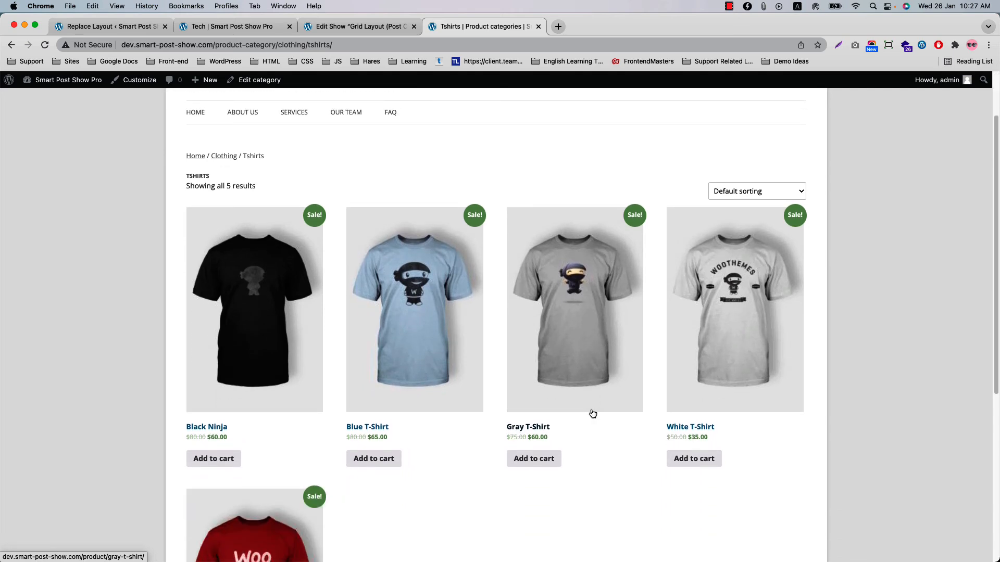
scroll(593, 414, "up", 3)
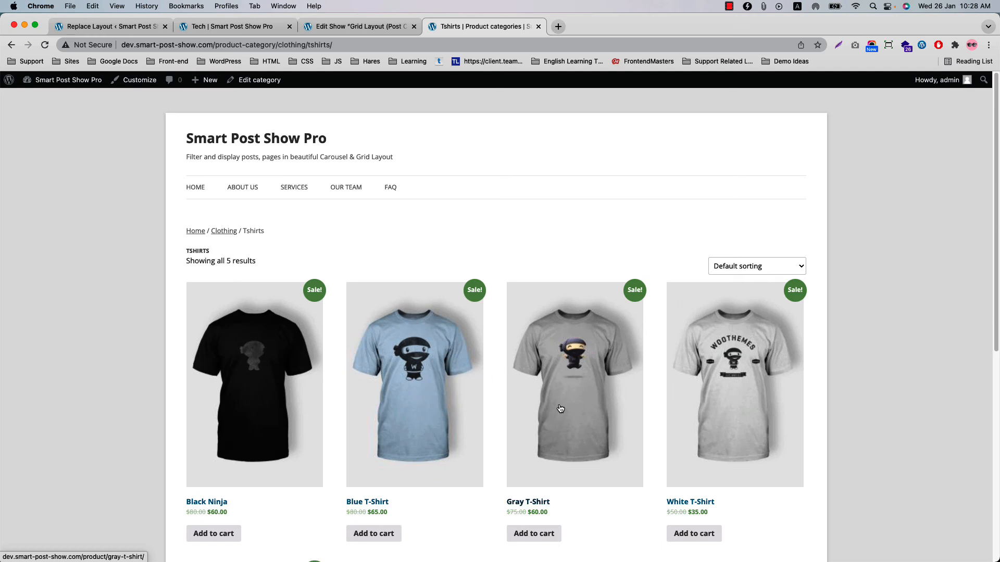
left_click(117, 26)
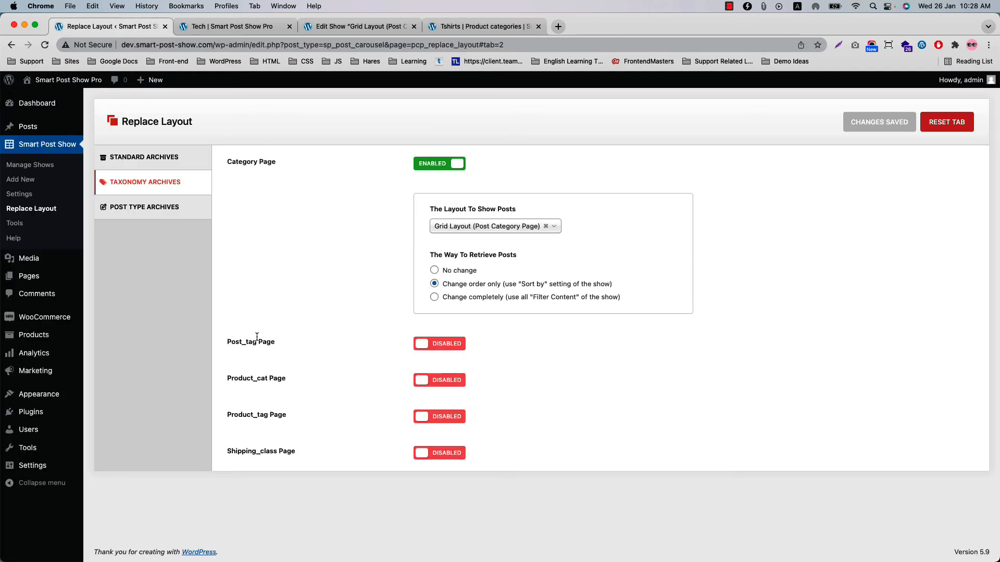
Enable layout replacement for the Product_cat Page with the Product List show and save the settings
left_click(438, 382)
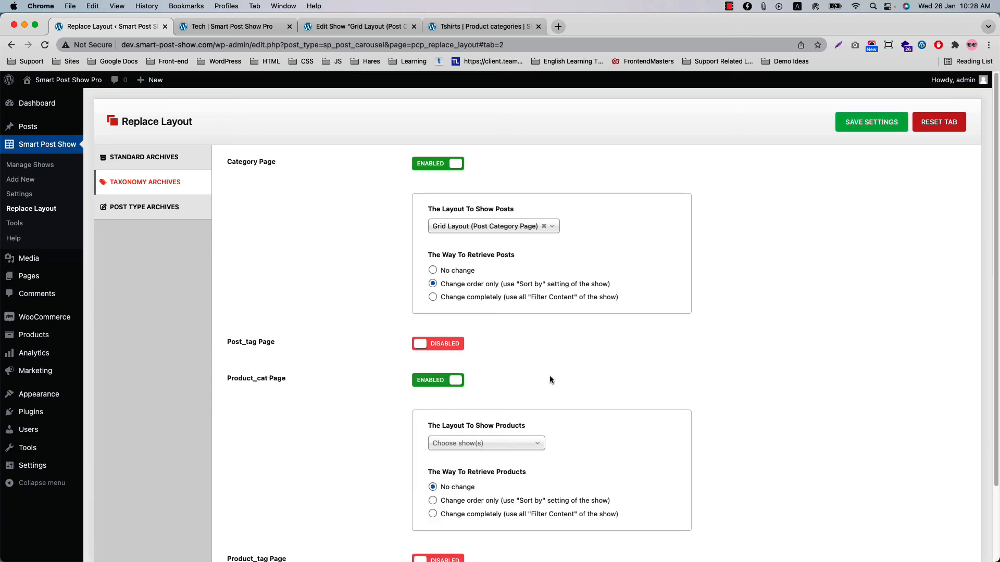
scroll(472, 358, "down", 3)
left_click(472, 358)
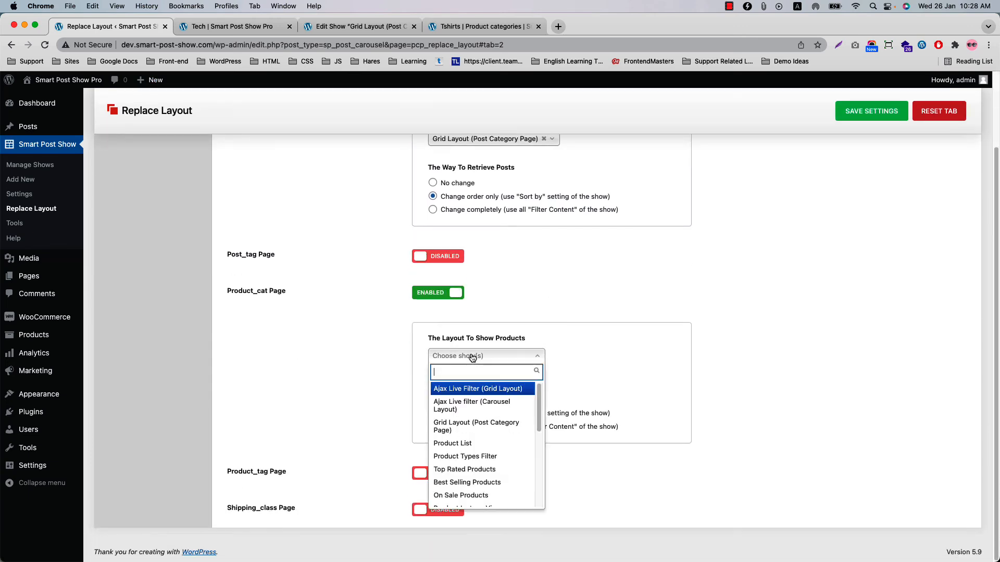
left_click(461, 443)
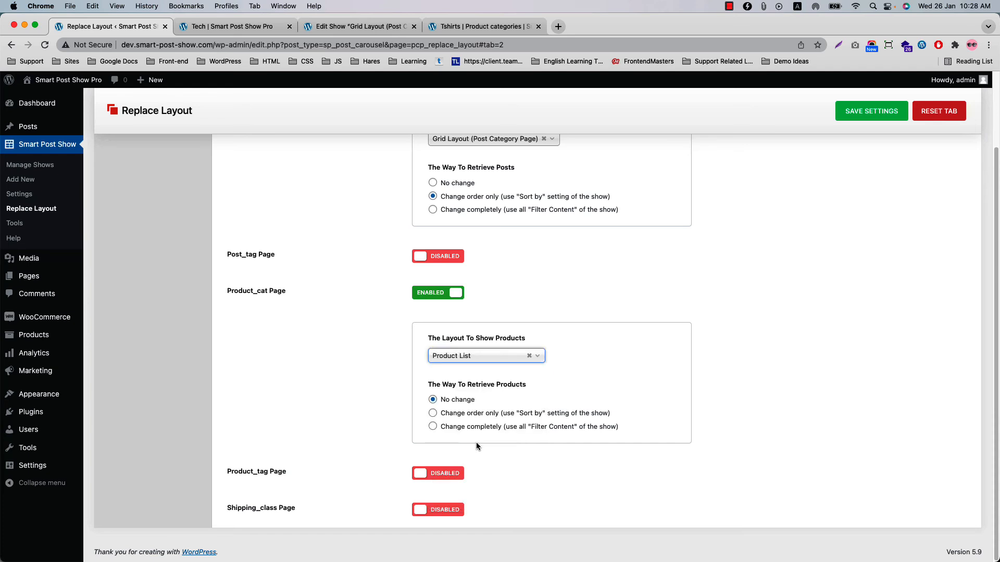
left_click(854, 118)
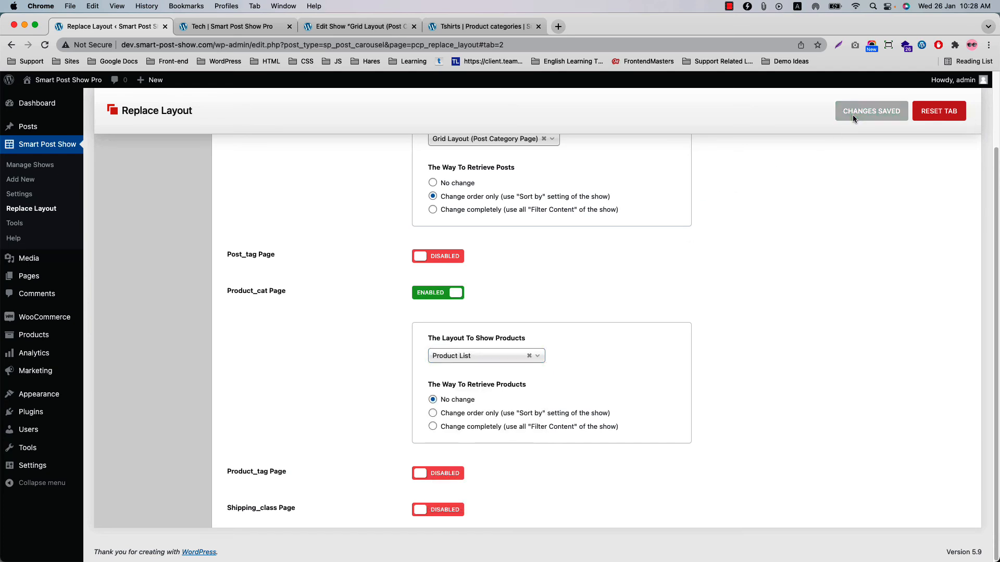
Reload the Tshirts product category archive on the live site and examine how its products are laid out
left_click(465, 27)
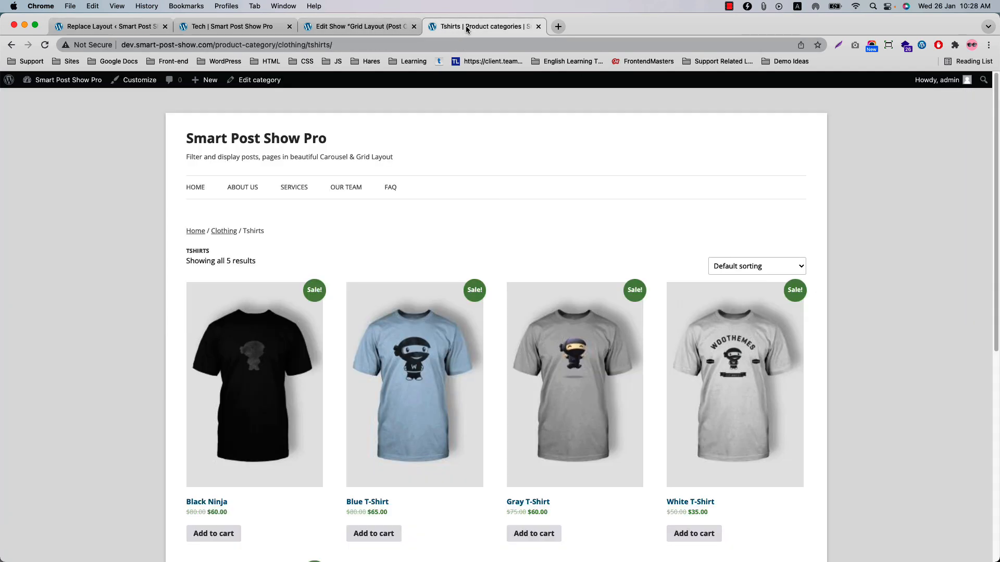
left_click(45, 45)
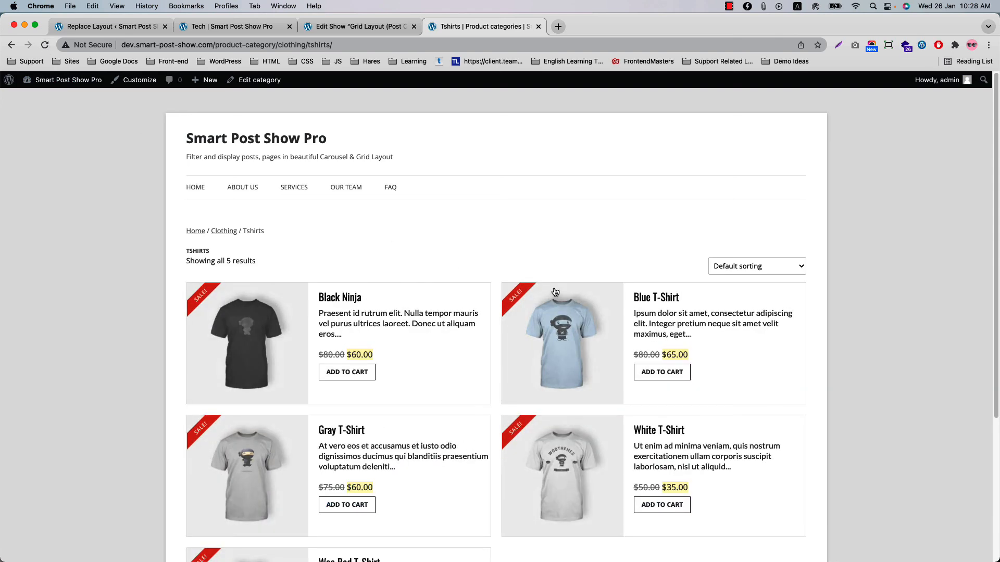
scroll(436, 357, "down", 2)
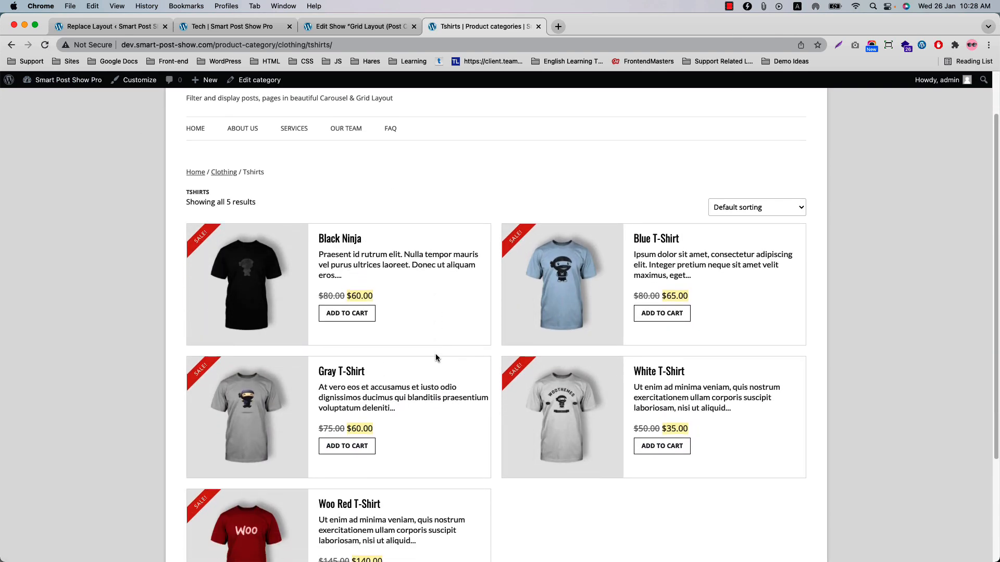
scroll(436, 358, "up", 2)
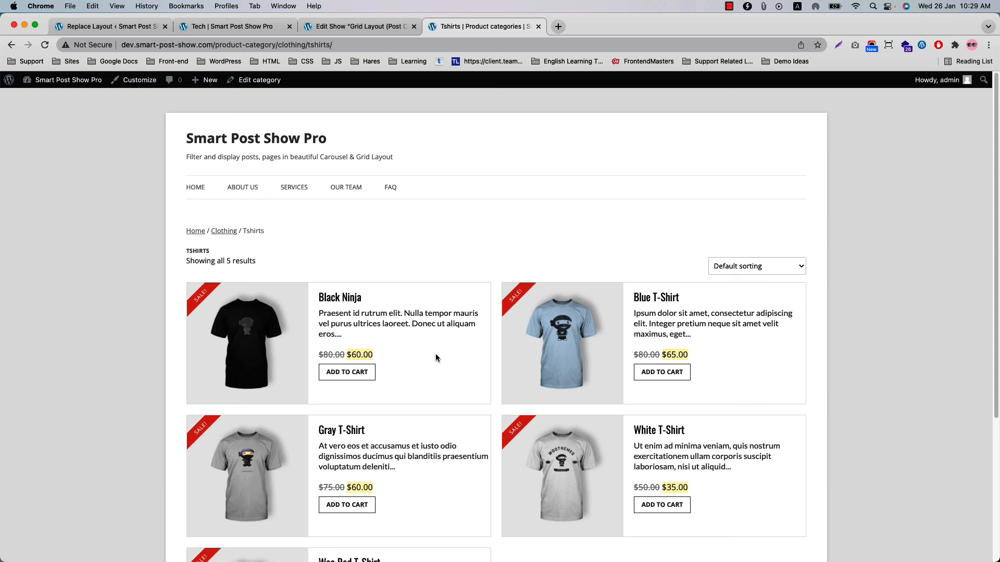
scroll(436, 357, "down", 1)
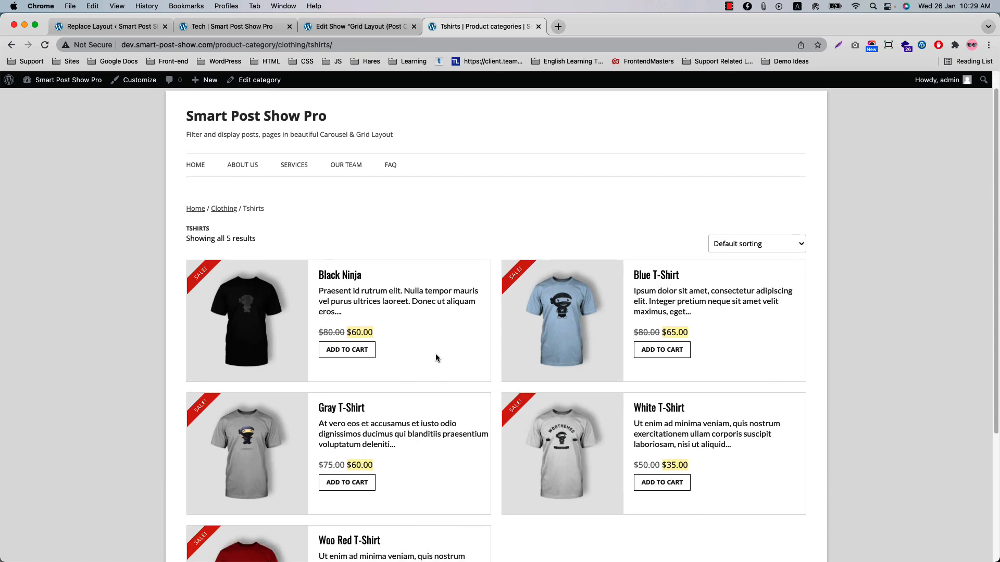